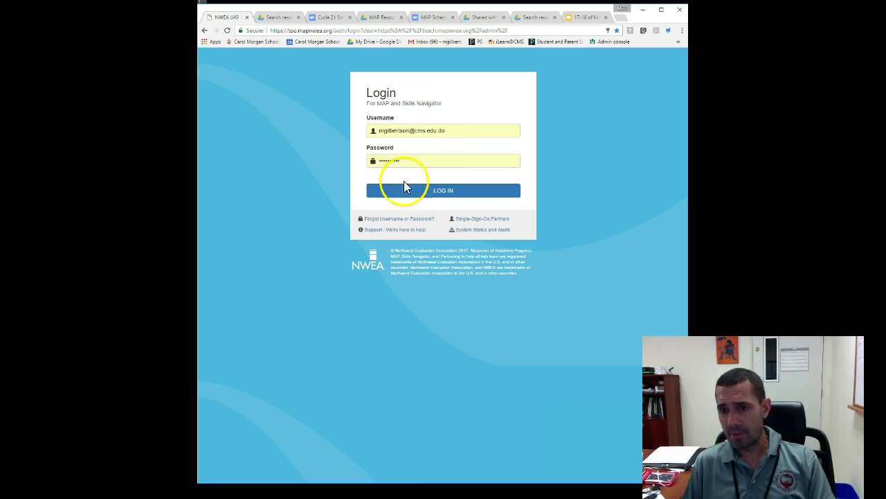
Log in with the prefilled credentials and start finding students to test from the testing session management page
click(438, 196)
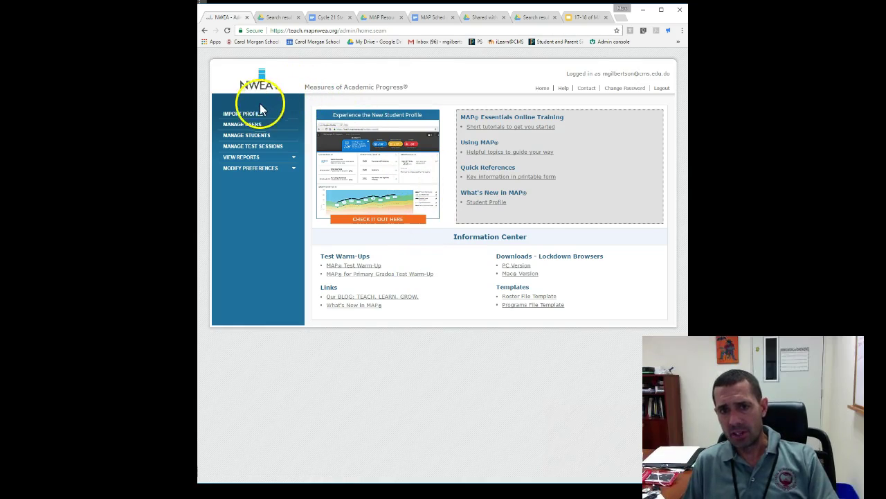
click(254, 147)
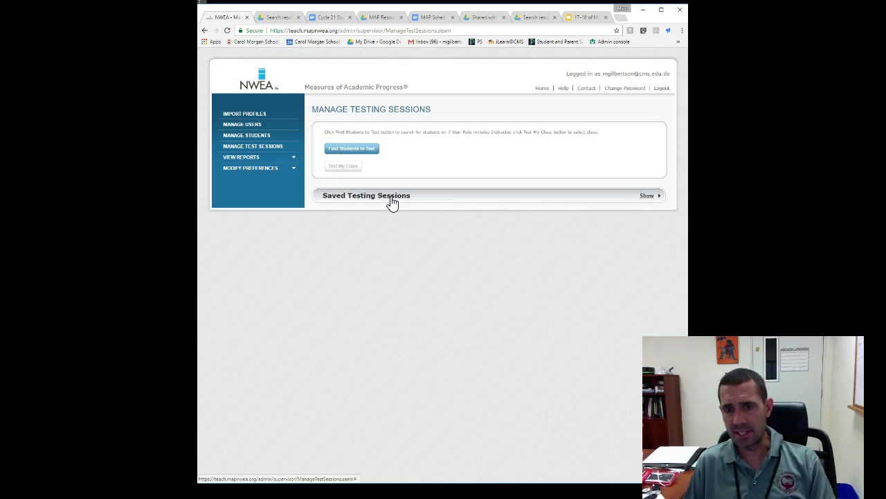
click(366, 152)
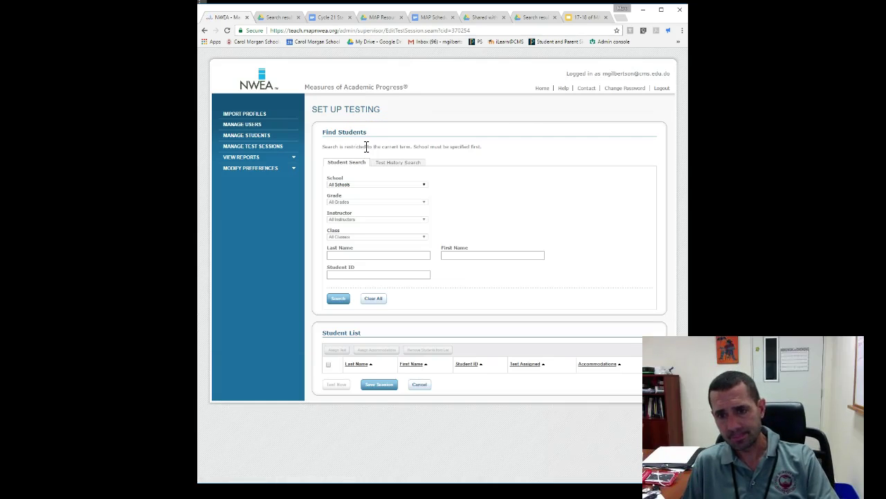
Search for students at CAROL MORGAN MIDDLE SCHOOL in grade 7, all instructors, in the 7th Grade Language Arts B class
click(423, 185)
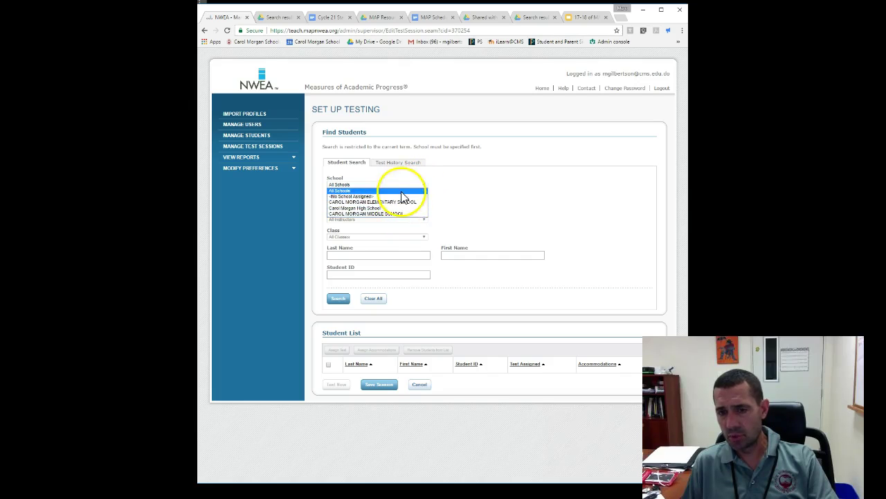
click(400, 215)
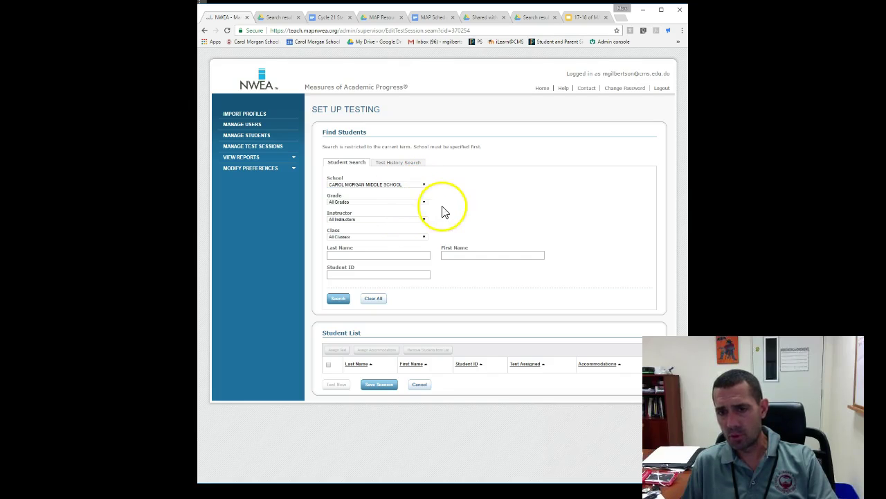
click(420, 202)
click(407, 220)
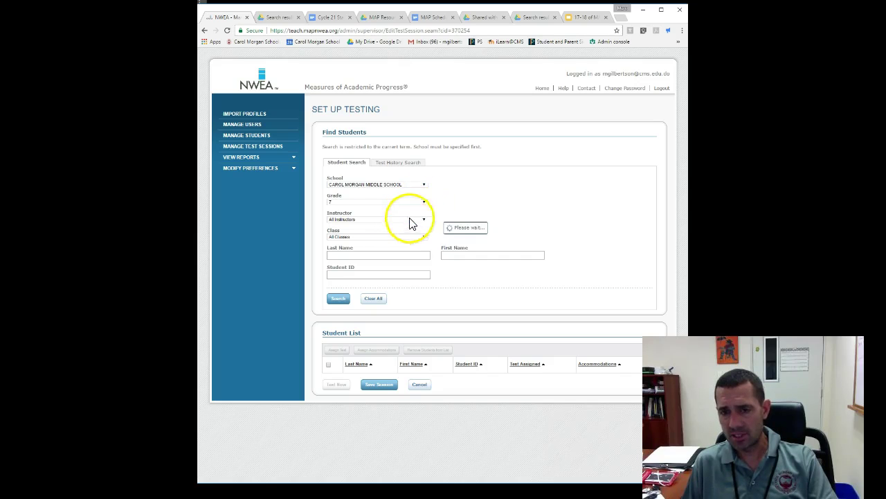
click(424, 221)
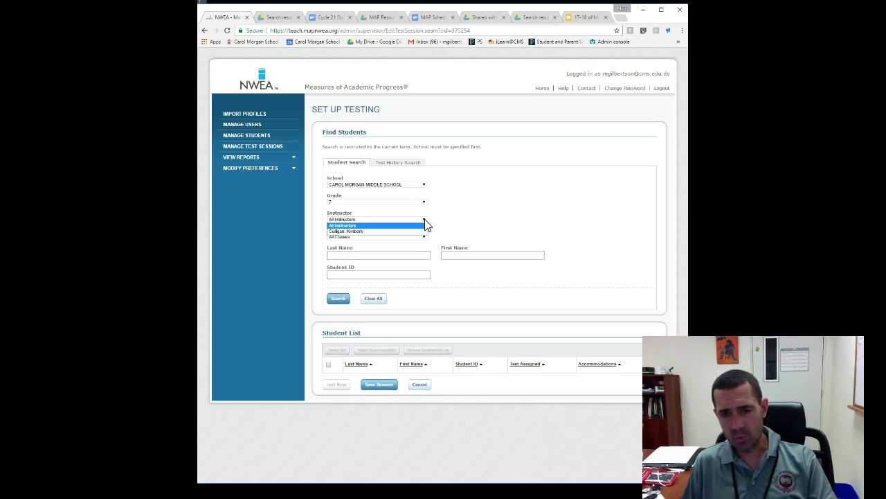
click(444, 218)
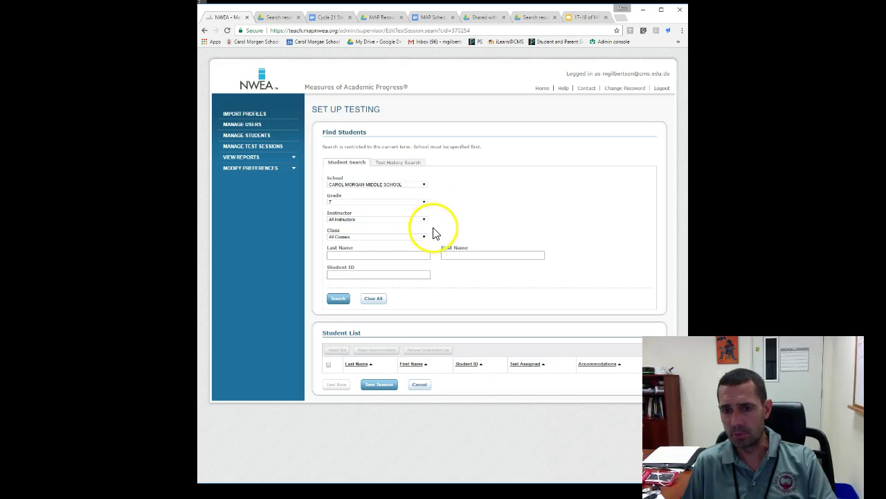
click(422, 239)
click(396, 255)
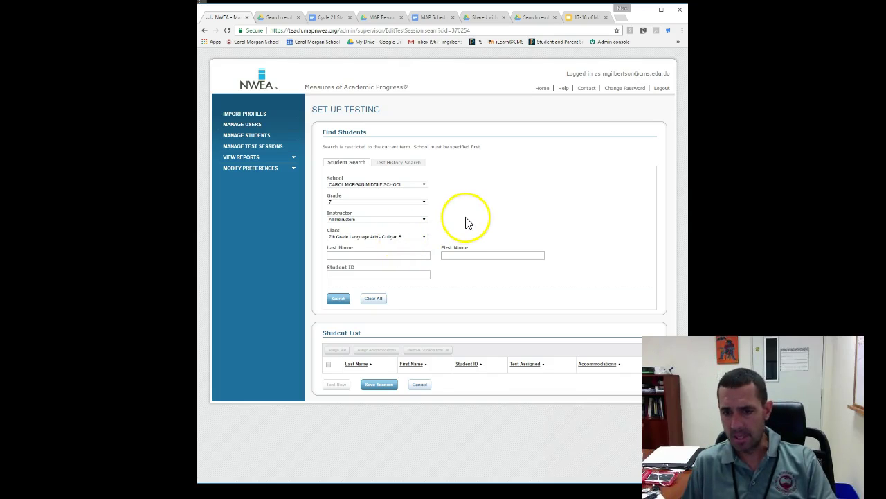
click(338, 300)
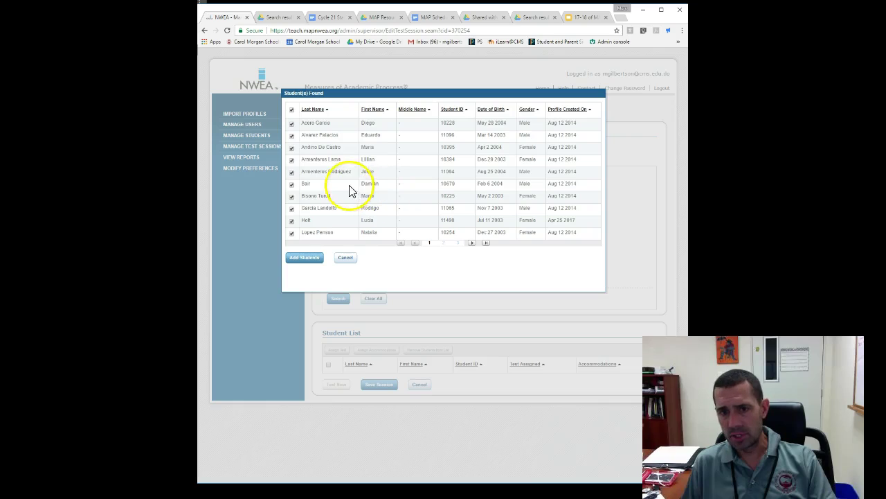
Exclude the fifth and eighth students on the first results page and add all the others to the session
click(292, 183)
click(291, 215)
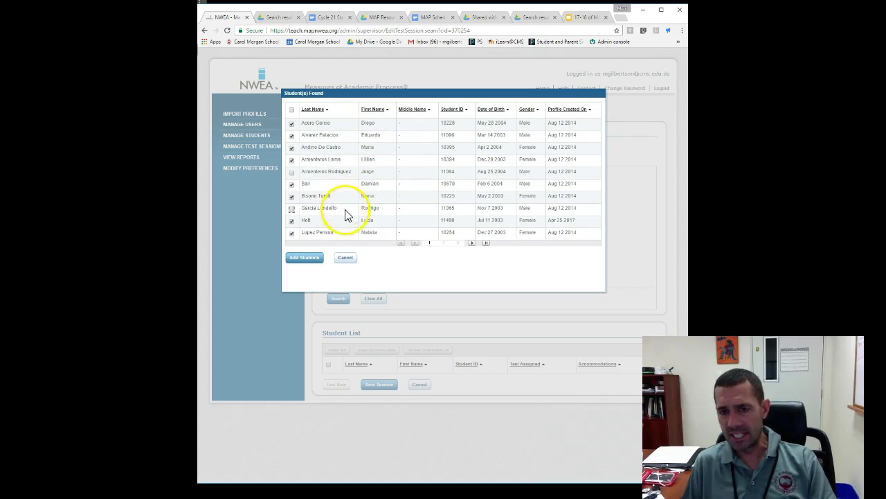
click(309, 265)
Assign the test MAP: Math 6+ Common Core 2010 V2 to all students in the student list
scroll(495, 208, down, 2)
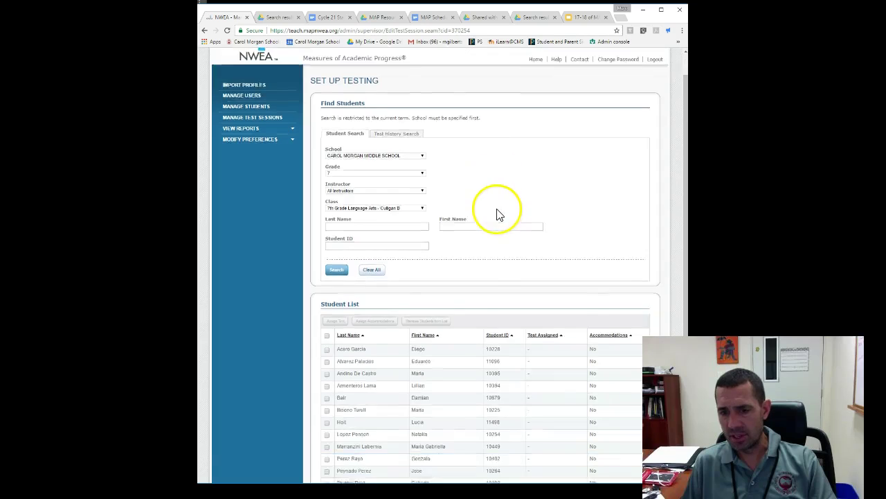
scroll(499, 215, down, 2)
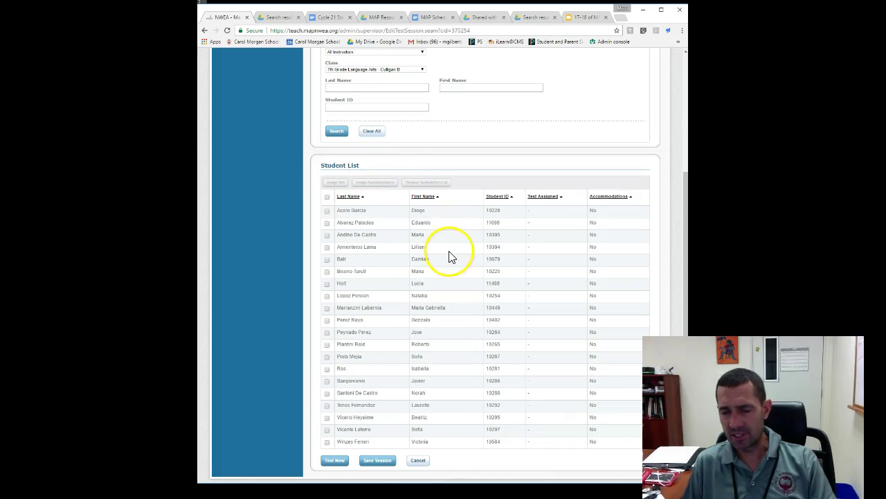
click(327, 197)
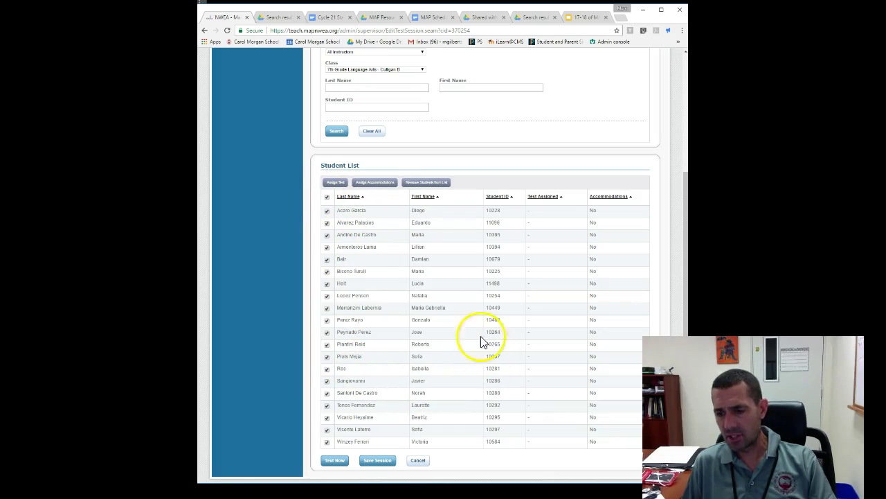
click(334, 183)
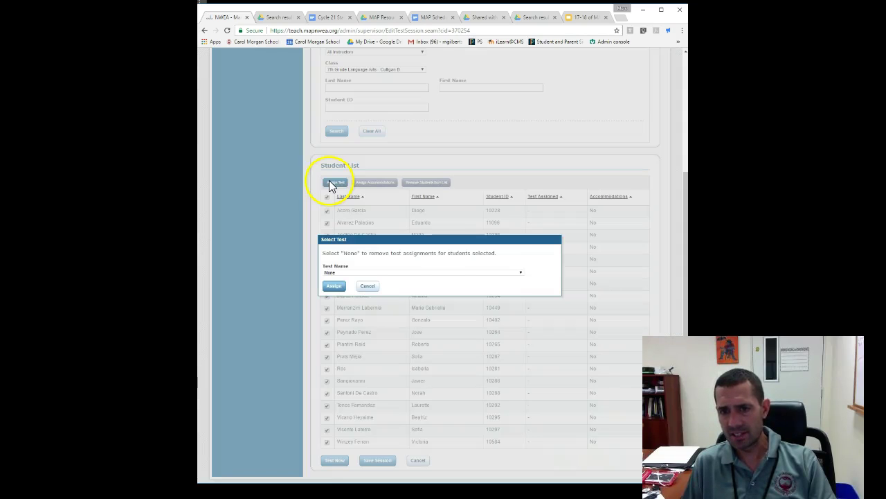
click(520, 274)
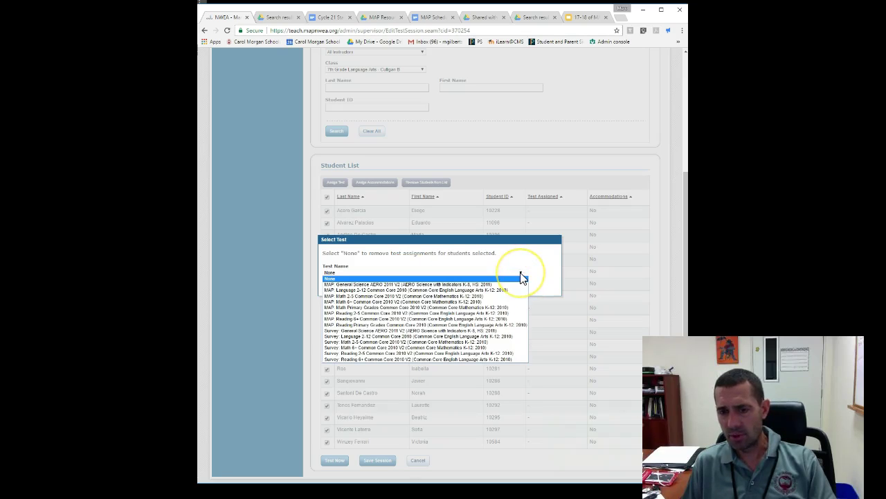
click(501, 303)
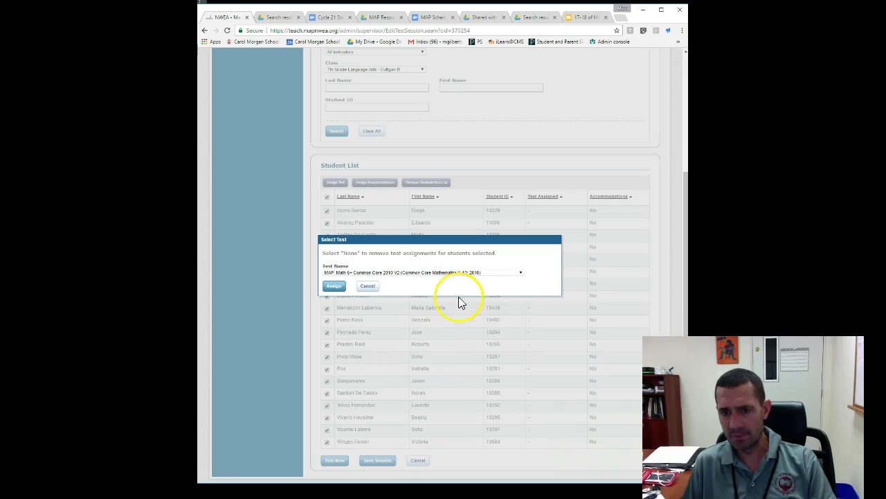
click(334, 287)
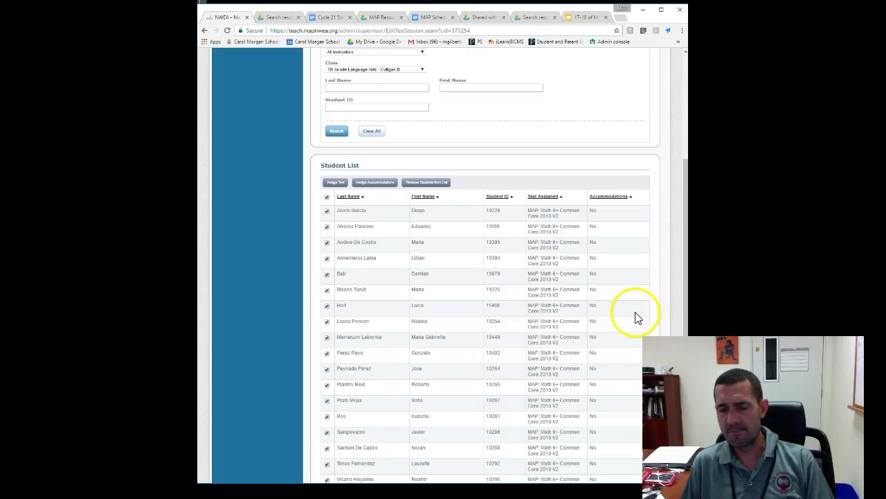
Check the test assignments in the student list and start testing these students now
scroll(512, 298, down, 1)
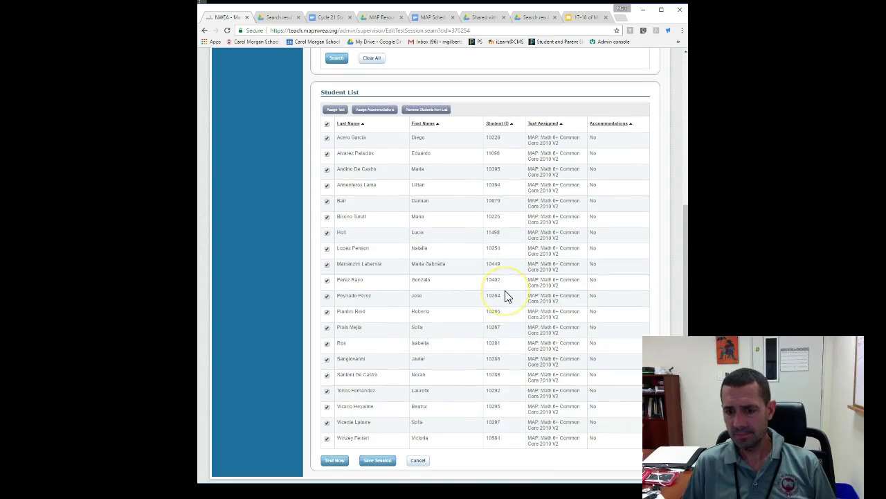
scroll(505, 296, up, 2)
scroll(506, 297, down, 2)
scroll(506, 297, down, 1)
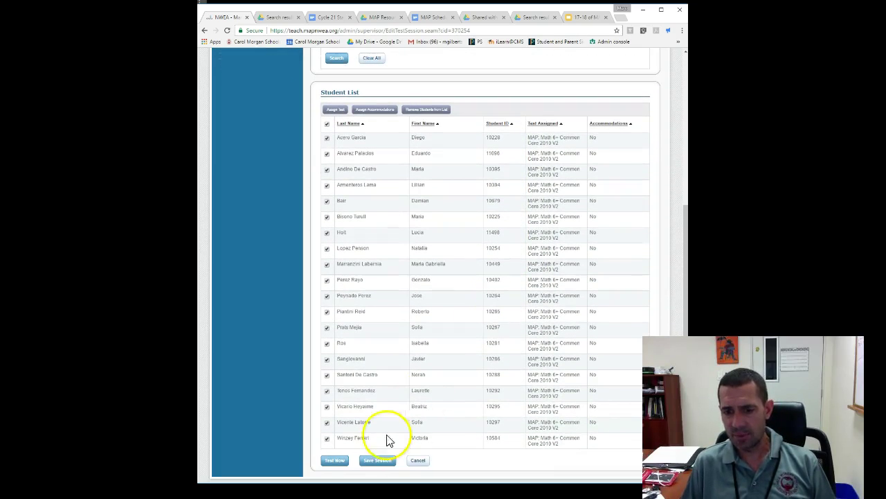
click(335, 461)
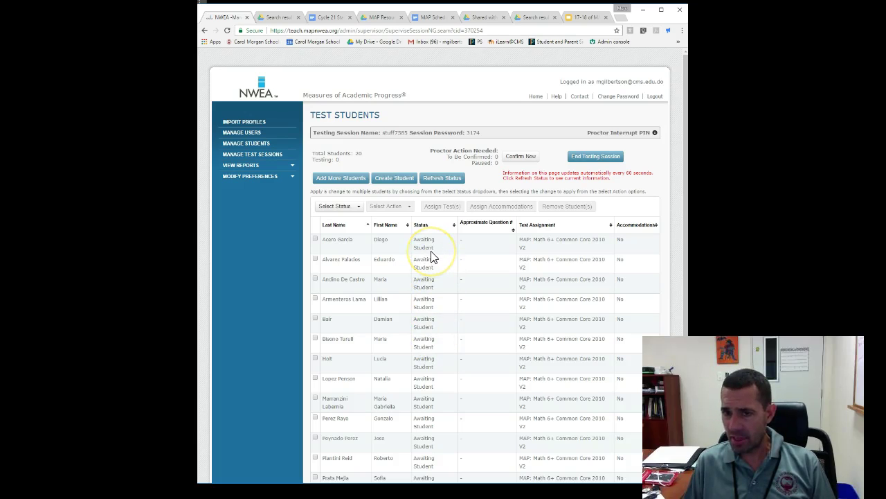
Select all students with the Awaiting Student status and view the proctor actions available for them
click(359, 209)
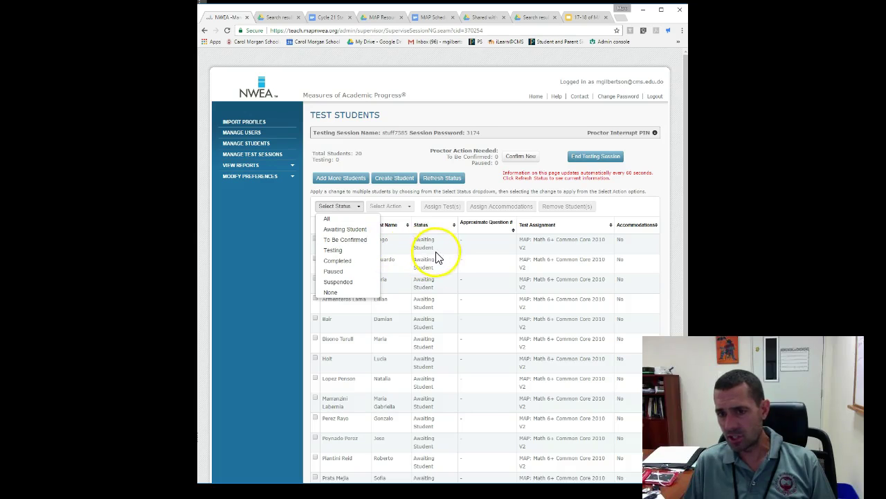
click(346, 231)
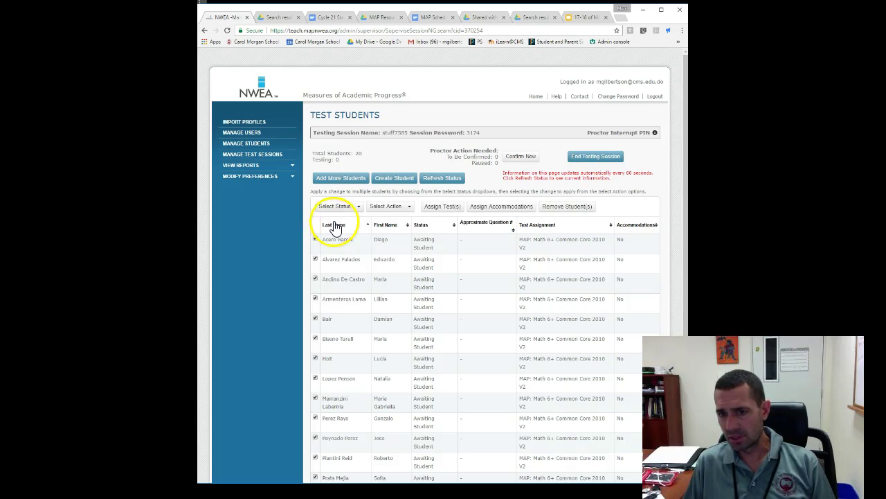
click(408, 211)
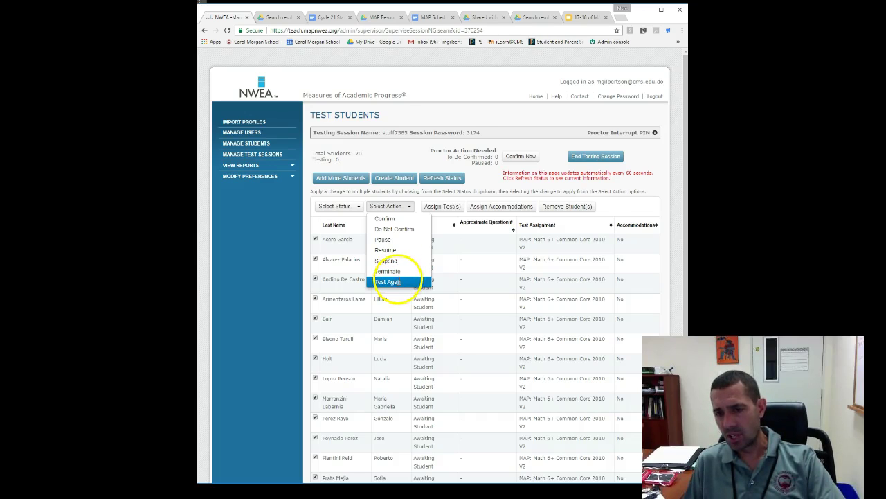
click(496, 297)
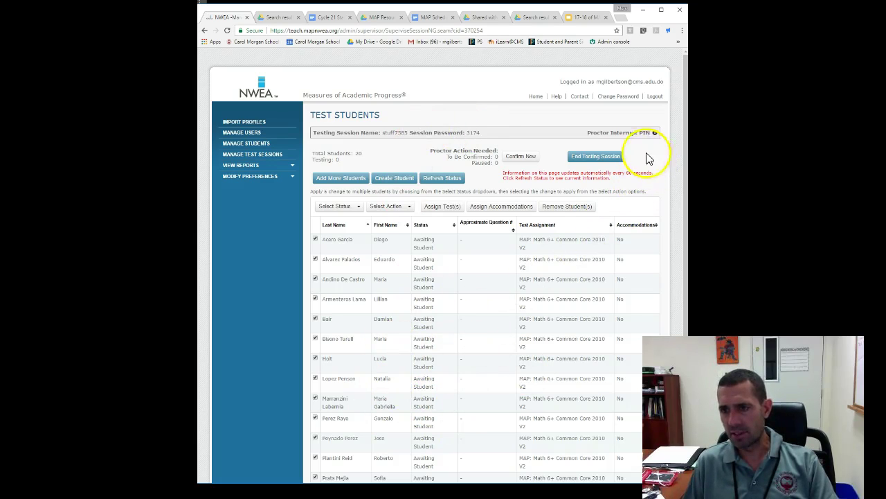
End the testing session, saving it for reuse under its existing name stuff7585
click(594, 157)
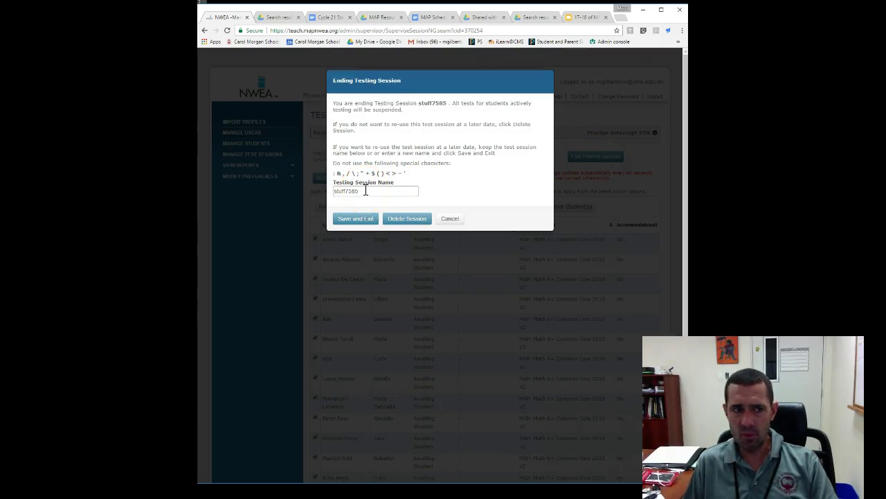
click(370, 192)
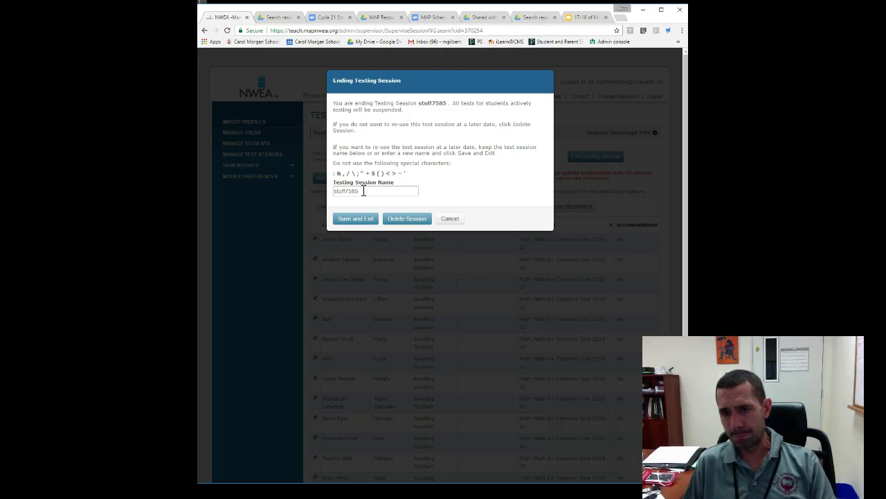
click(401, 189)
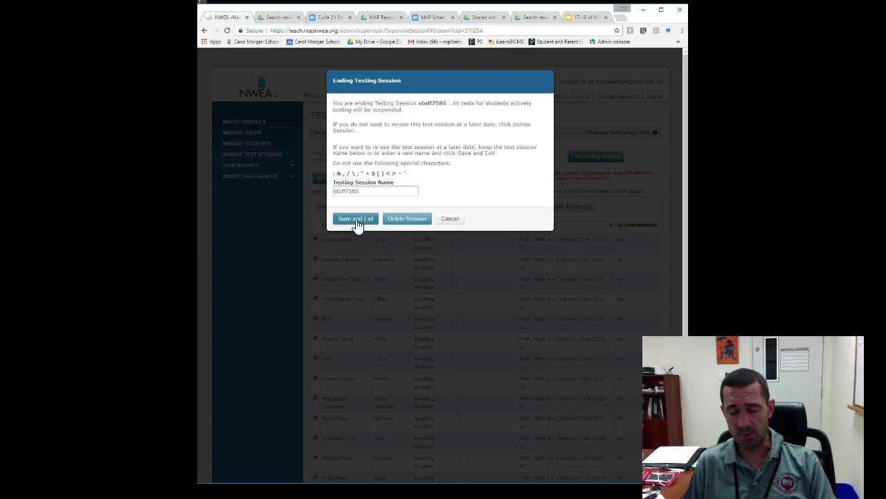
click(397, 220)
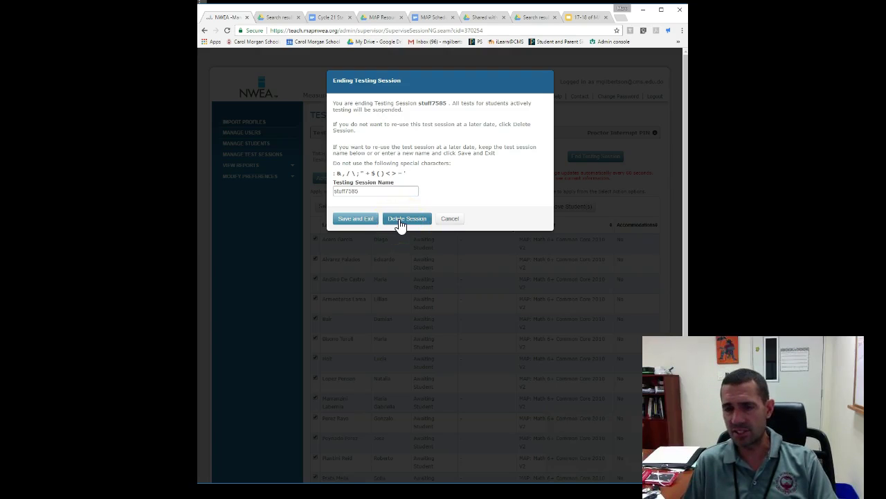
click(356, 219)
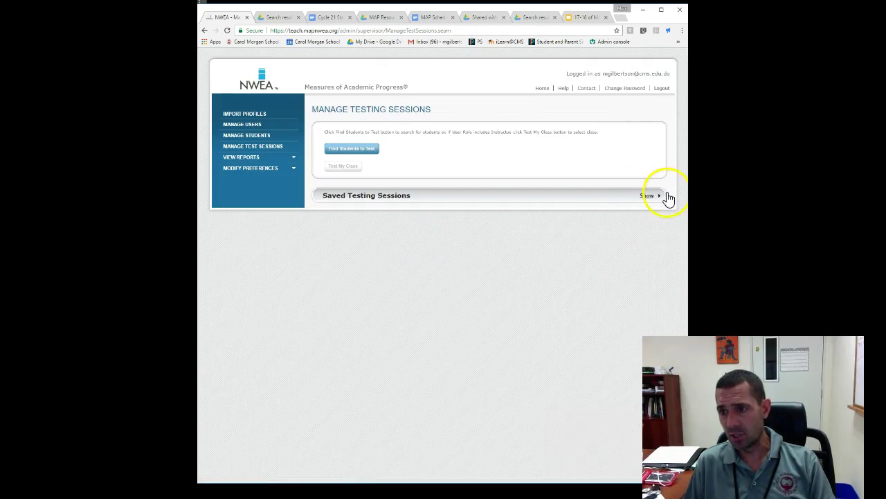
Show the saved testing sessions and open session stuff7585 for editing
click(650, 201)
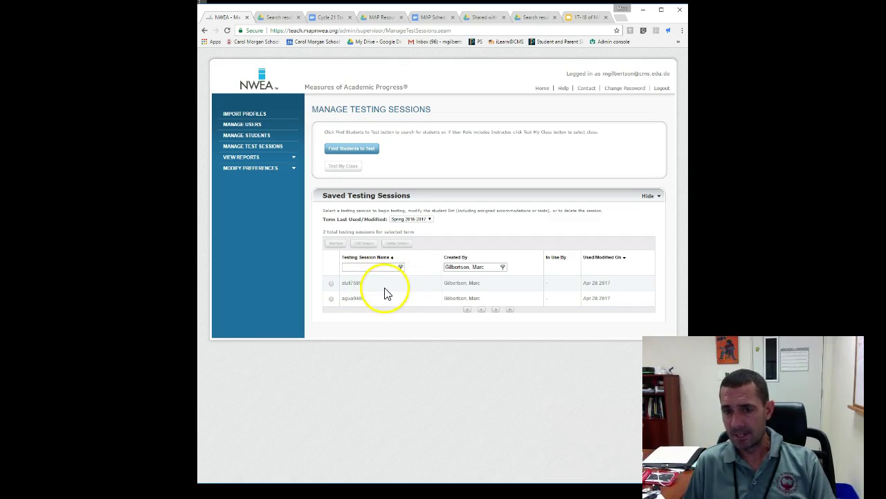
click(331, 283)
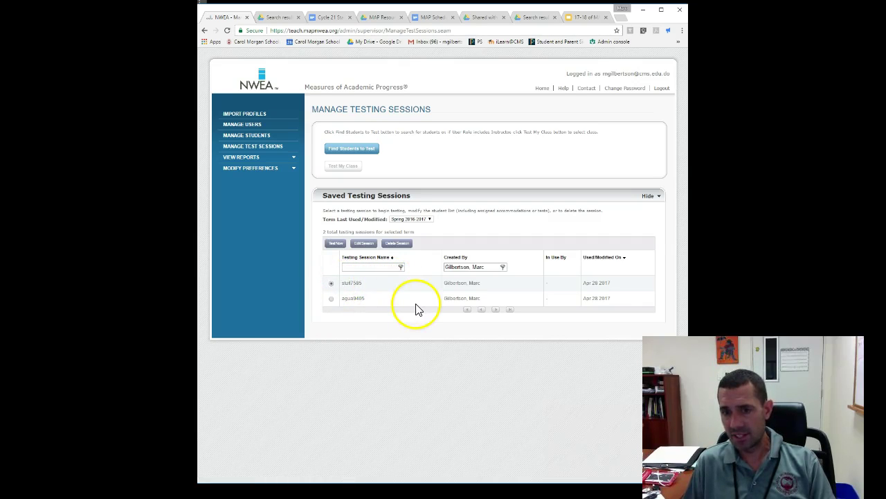
click(364, 243)
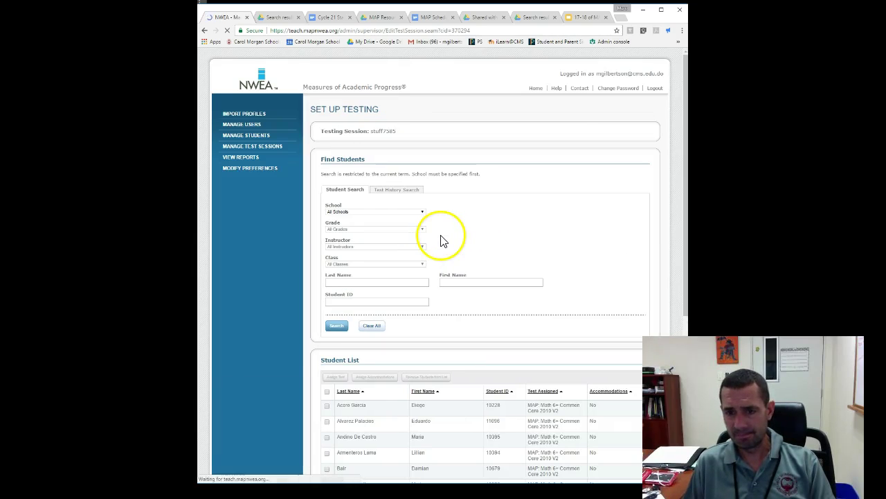
Select every student except the second one and assign them the test MAP: General Science AERO 2011 V2
scroll(464, 241, down, 4)
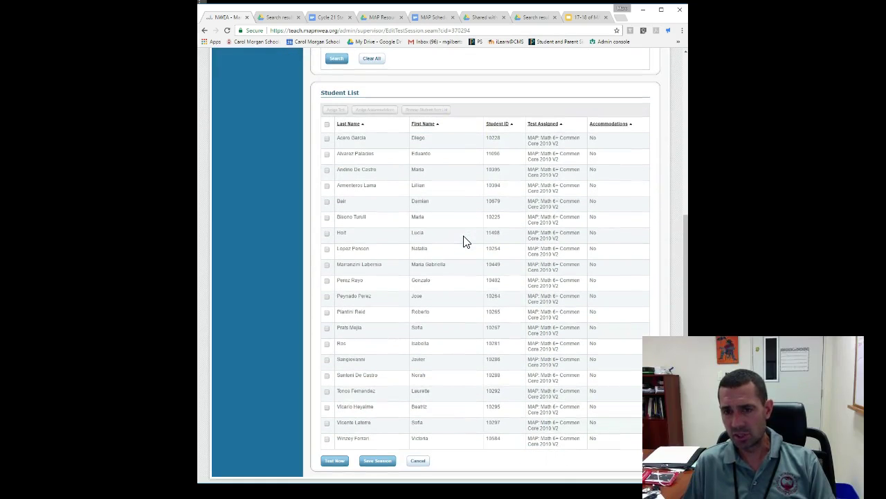
click(326, 125)
click(327, 154)
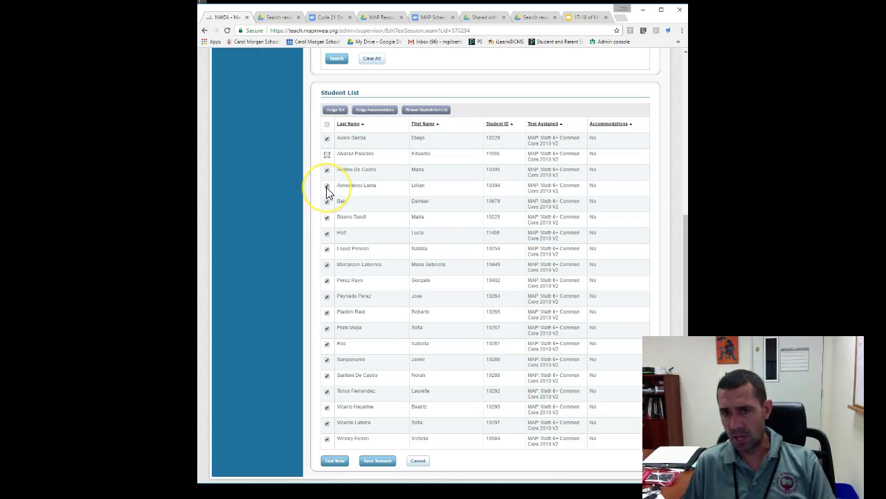
click(335, 111)
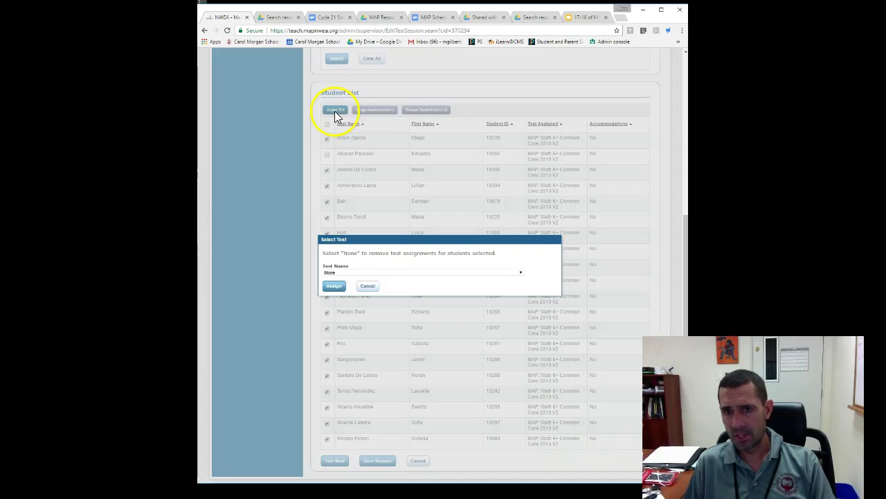
click(514, 274)
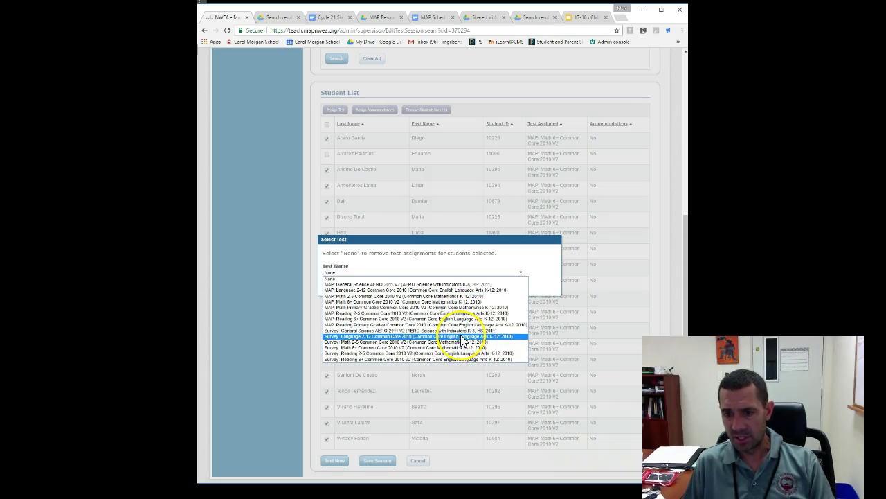
drag(463, 341, 442, 289)
click(442, 289)
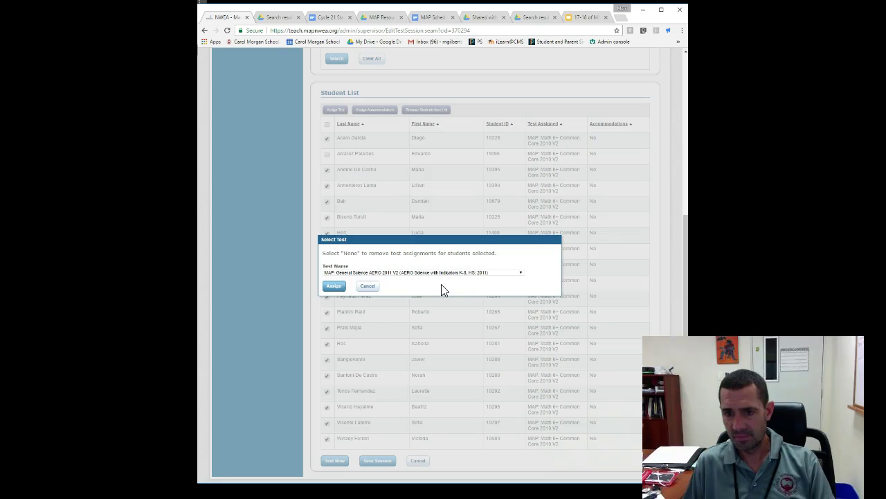
click(334, 287)
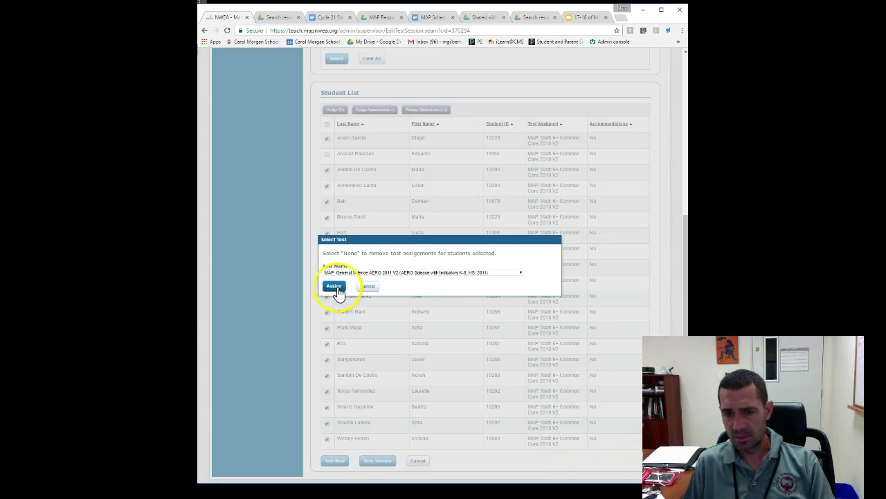